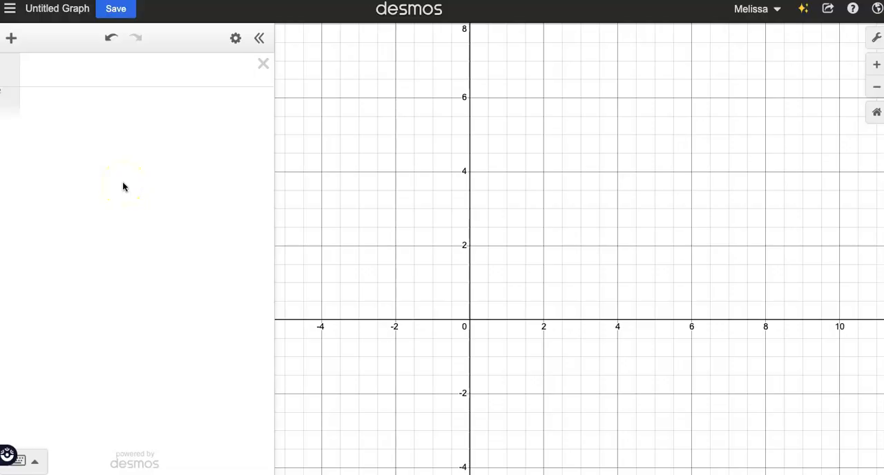
# Graph the horizontal segment y=4 restricted to the domain {2≤x≤6}
pyautogui.click(61, 69)
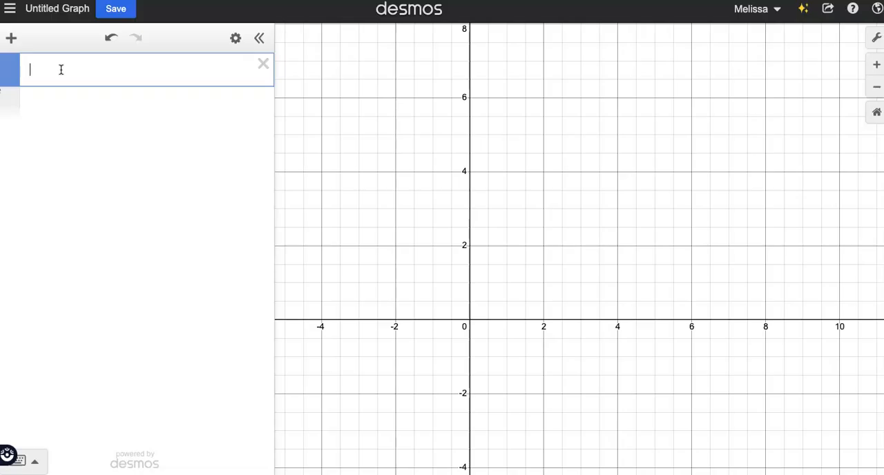
pyautogui.write('y=4')
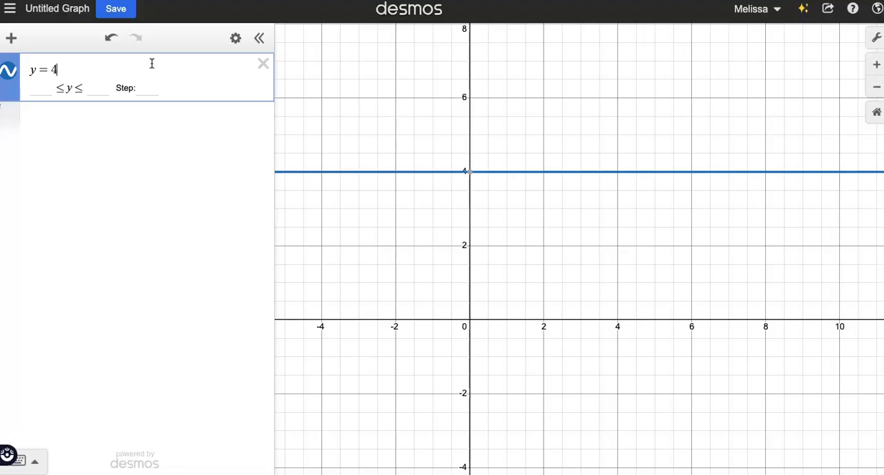
pyautogui.write('{')
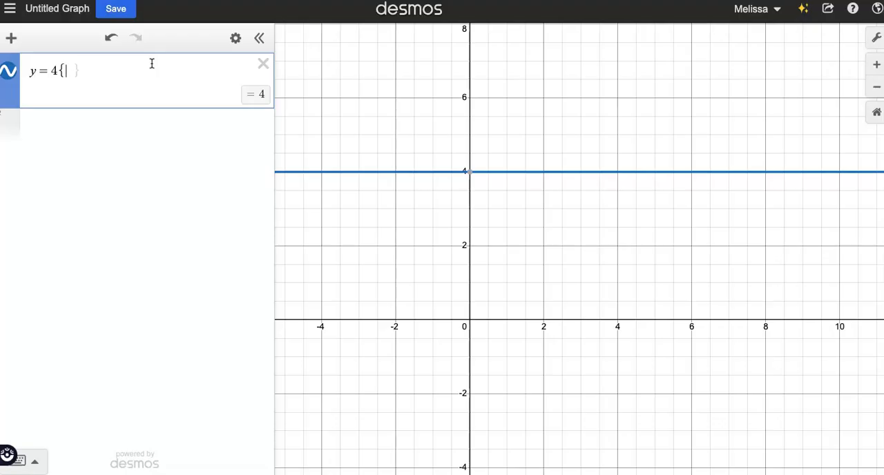
pyautogui.write('2')
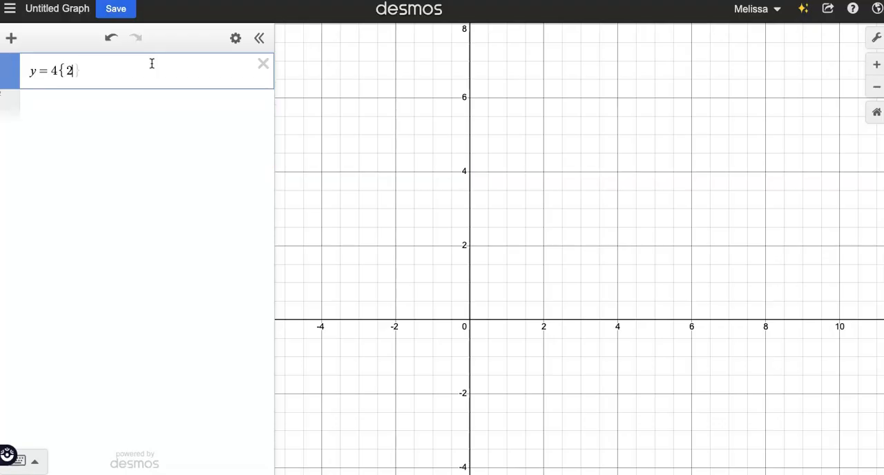
pyautogui.write('<')
pyautogui.write('x')
pyautogui.write('<=6')
pyautogui.write('}')
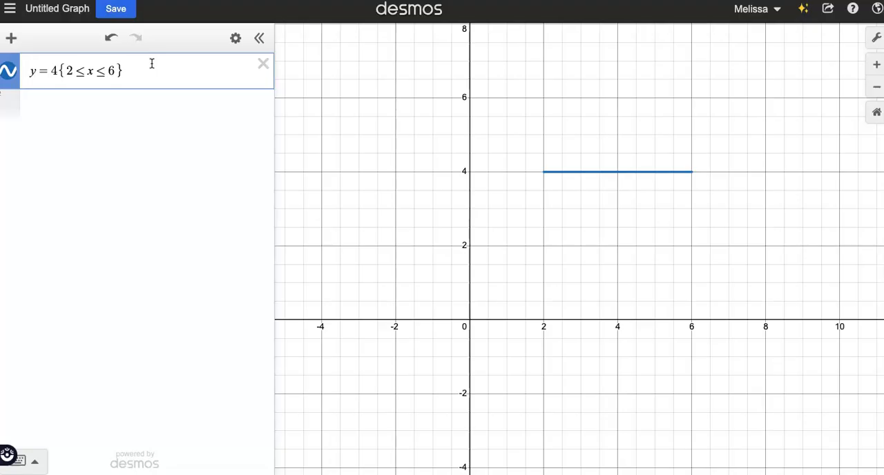
# Try the dotted and dashed line styles on the horizontal segment and return it to solid
pyautogui.click(10, 71)
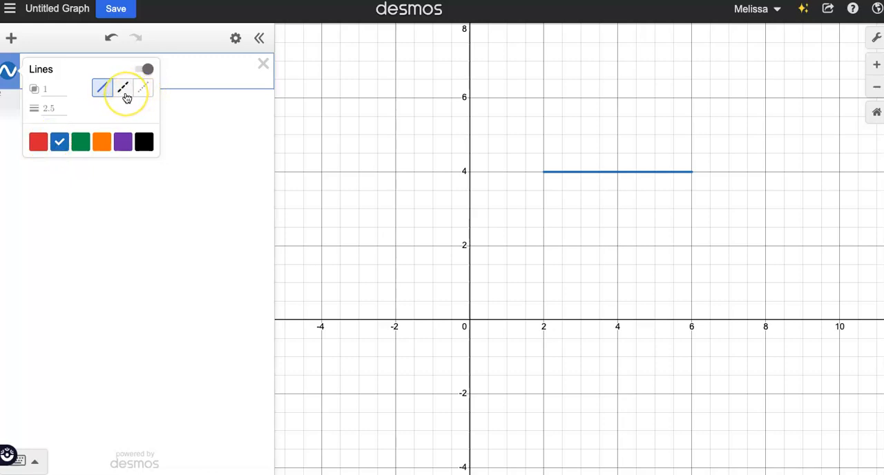
pyautogui.click(149, 94)
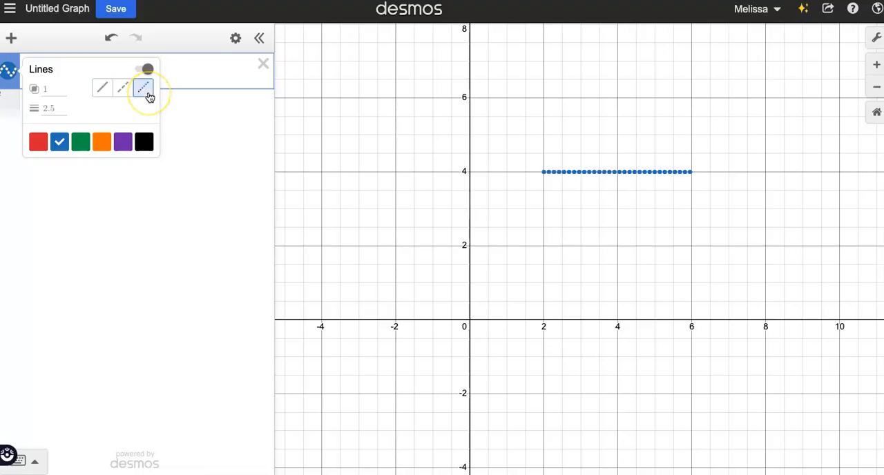
pyautogui.click(127, 92)
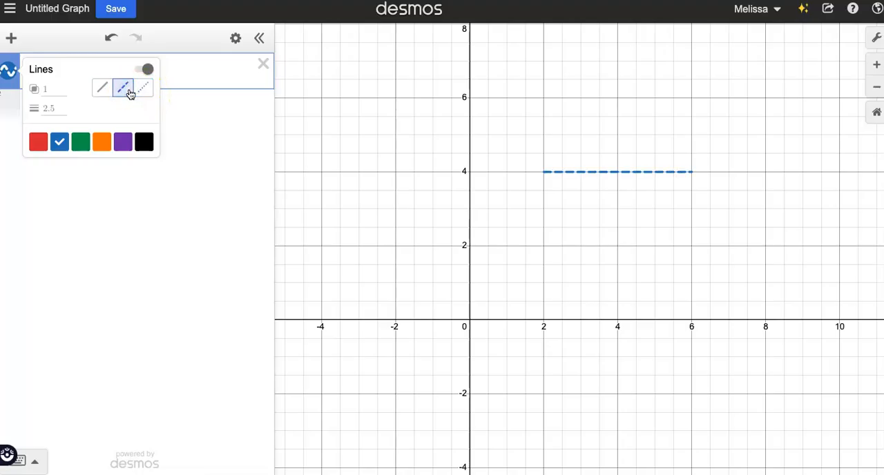
pyautogui.click(103, 92)
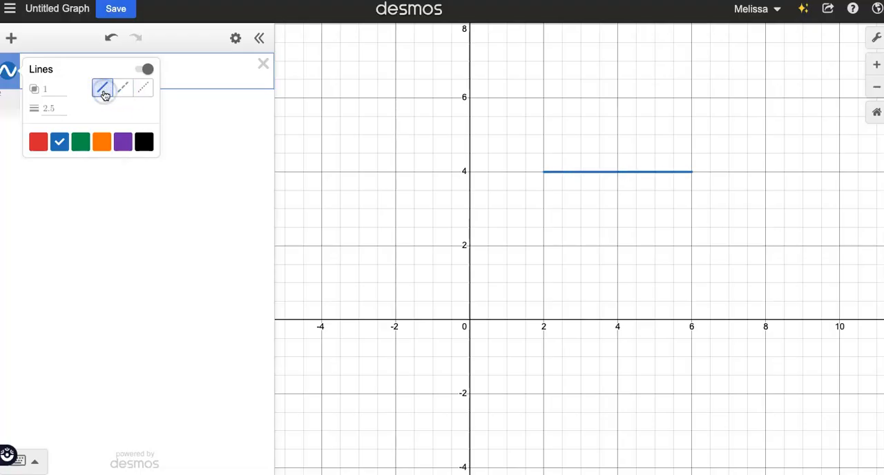
# Try a line thickness of 8 on the horizontal segment and set it back to 2.5
pyautogui.click(58, 108)
pyautogui.press('BackSpace')
pyautogui.press('BackSpace')
pyautogui.press('BackSpace')
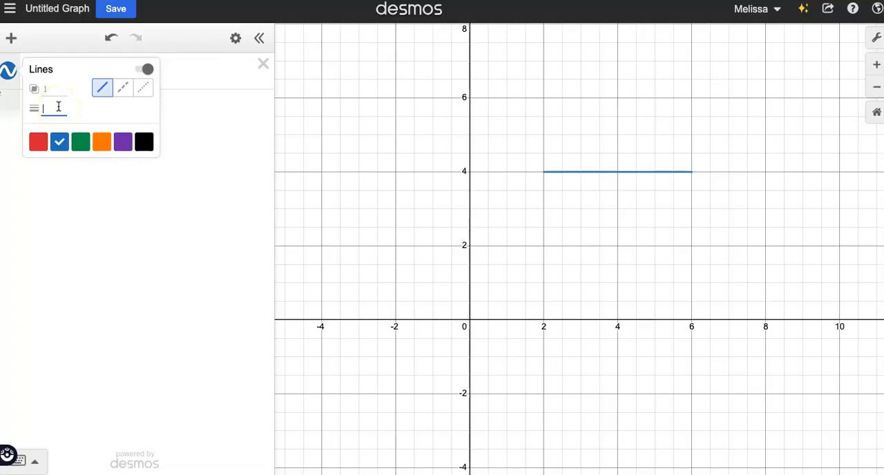
pyautogui.write('8')
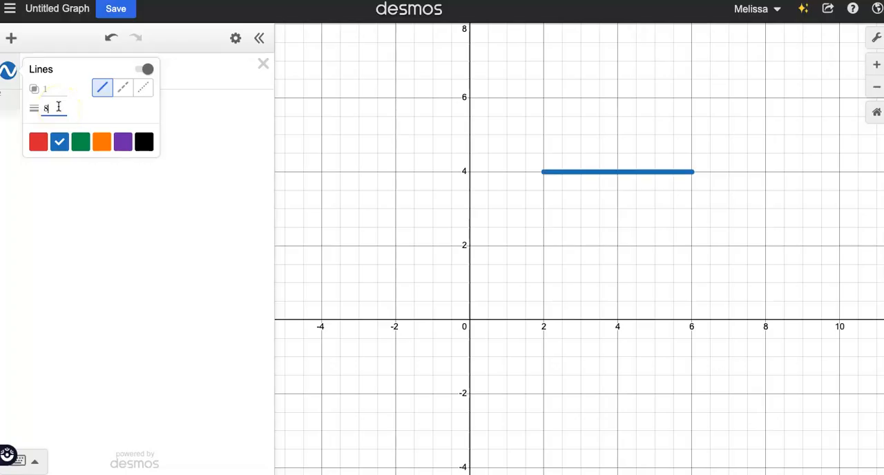
pyautogui.press('BackSpace')
pyautogui.write('2.5')
# Try a different opacity value for the horizontal segment and return it to 1
pyautogui.click(52, 87)
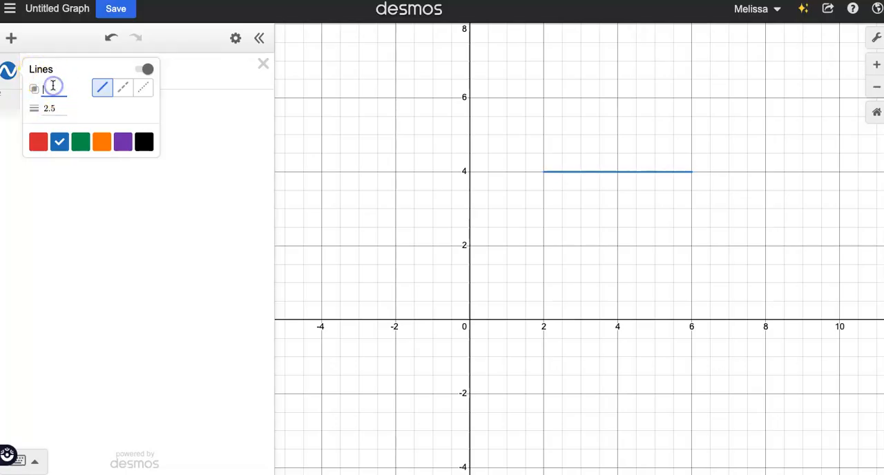
pyautogui.write('78')
pyautogui.press('BackSpace')
pyautogui.press('BackSpace')
pyautogui.write('1')
# Graph the circle (x-4)^2+(y-4)^2=1 as a second expression and change its right-hand side to 2
pyautogui.click(211, 104)
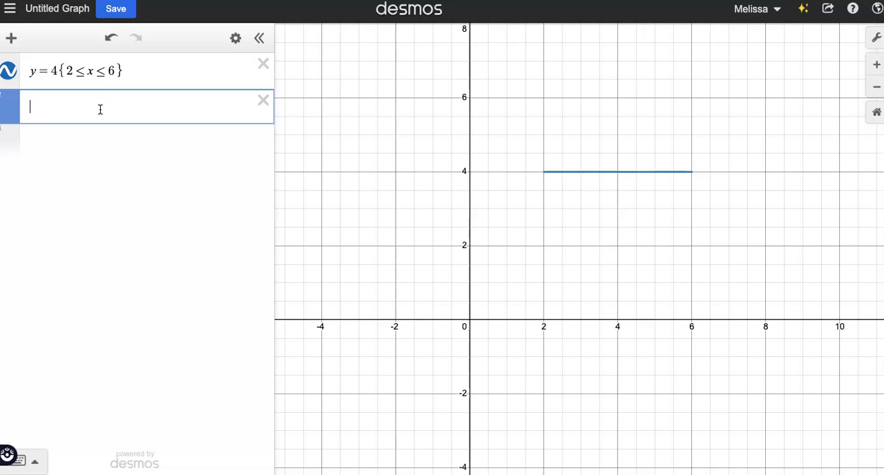
pyautogui.write('(')
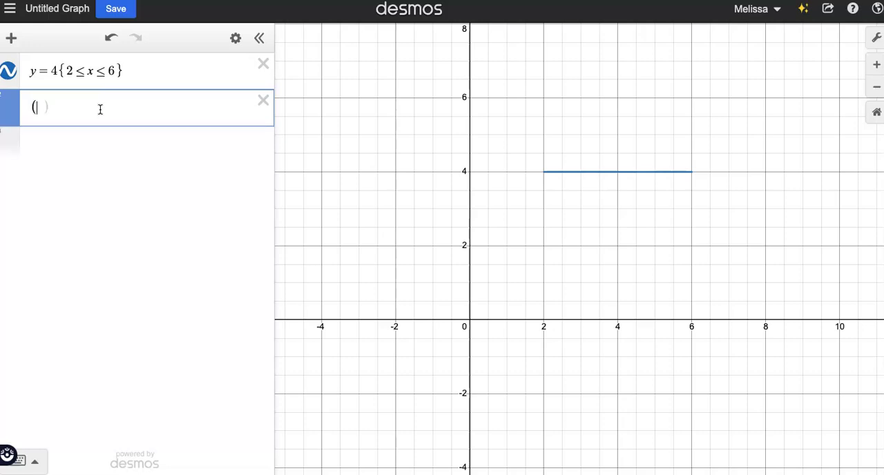
pyautogui.write('x-4)^2')
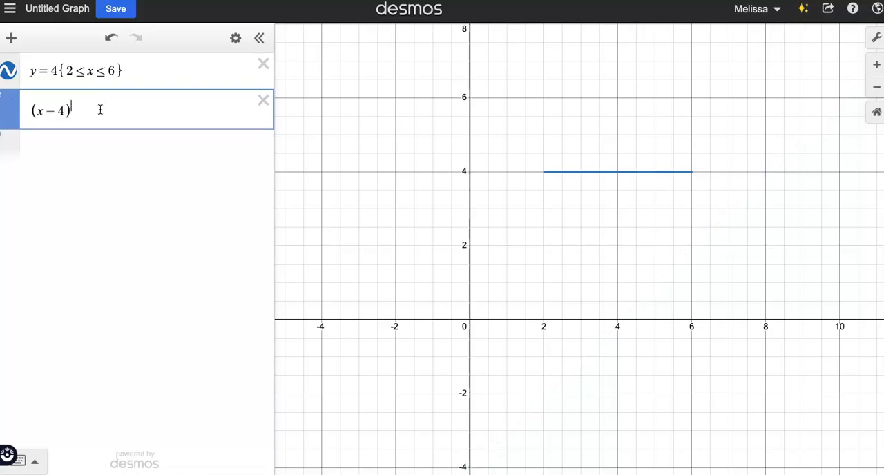
pyautogui.press('Right')
pyautogui.write('+(y-4)^2=1')
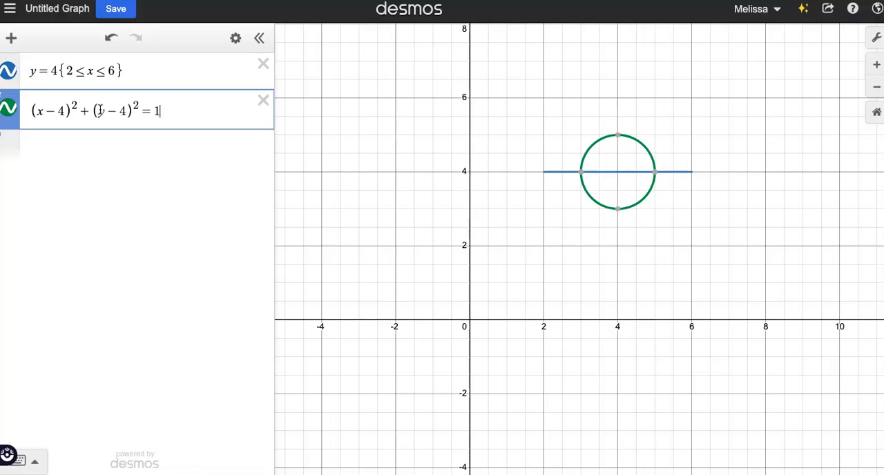
pyautogui.press('BackSpace')
pyautogui.write('2')
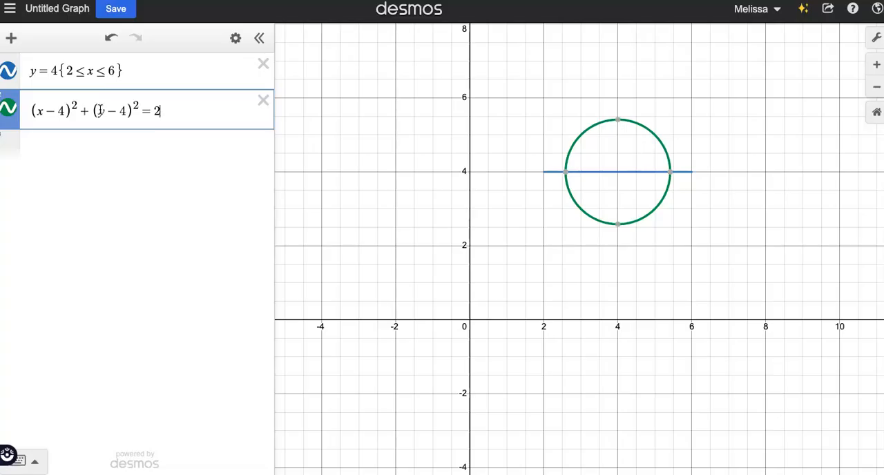
# Change the circle's line colour to orange
pyautogui.click(11, 112)
pyautogui.click(12, 112)
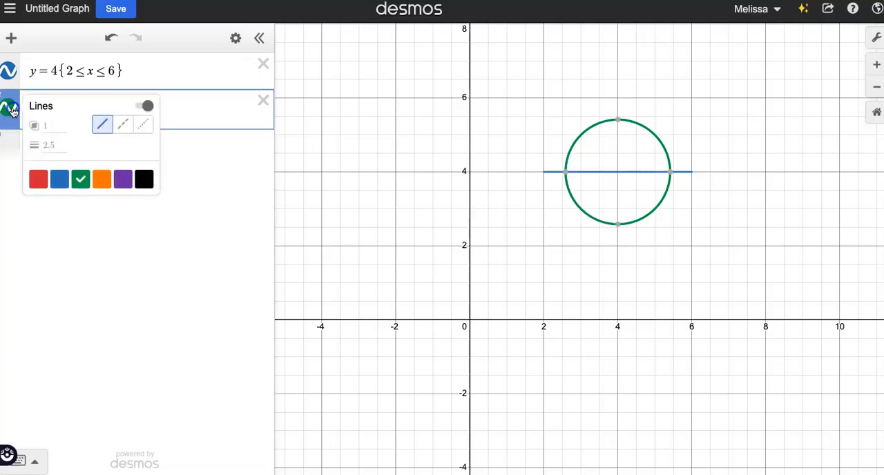
pyautogui.click(102, 183)
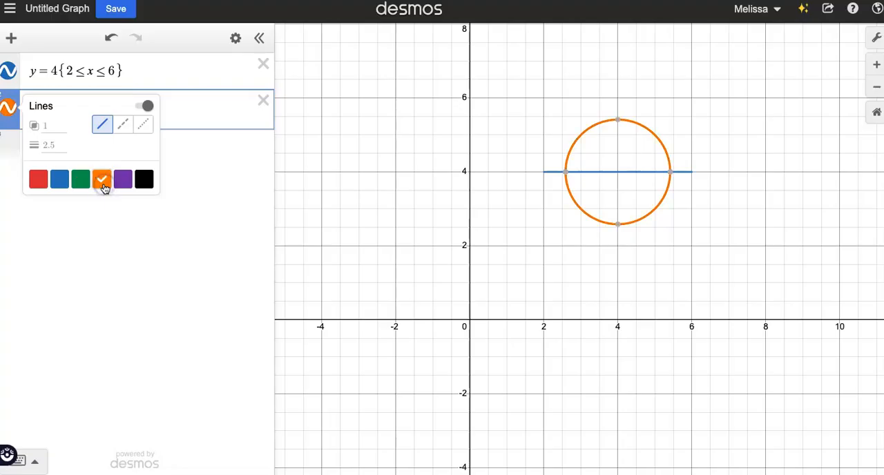
pyautogui.click(142, 210)
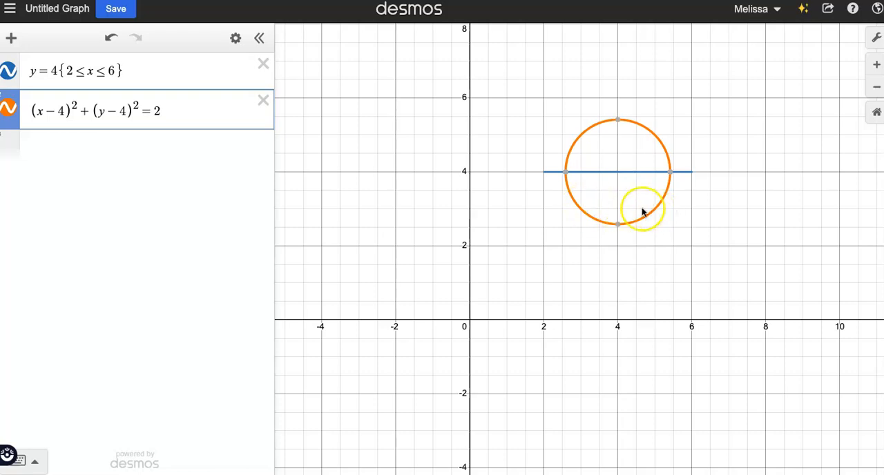
# Try 1, 3 and 4 as the right-hand side of the circle equation and settle on 1
pyautogui.click(183, 112)
pyautogui.moveTo(575, 189); pyautogui.dragTo(567, 179)
pyautogui.moveTo(670, 177)
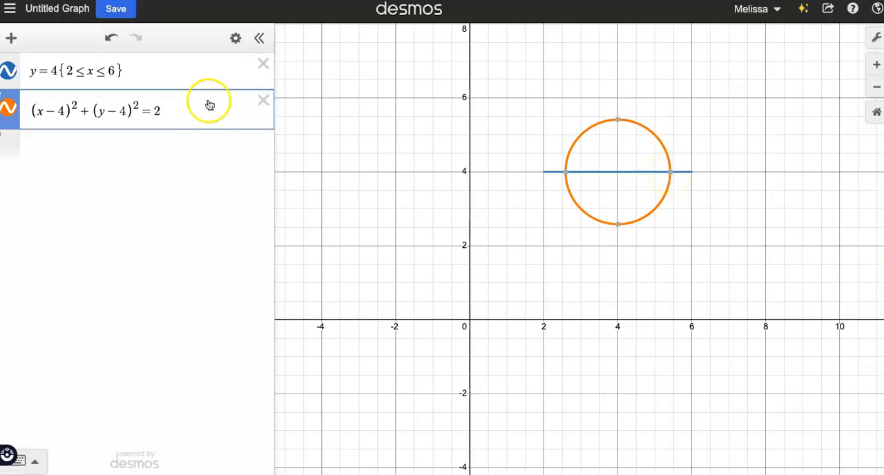
pyautogui.press('BackSpace')
pyautogui.write('1')
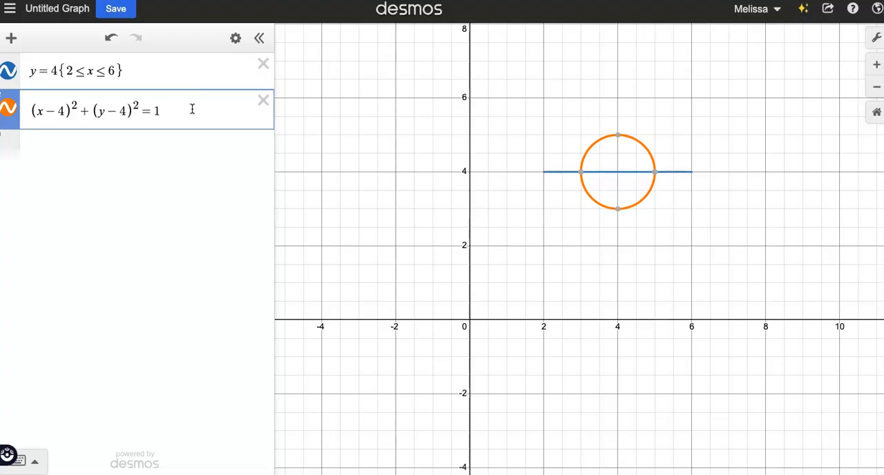
pyautogui.press('BackSpace')
pyautogui.write('3')
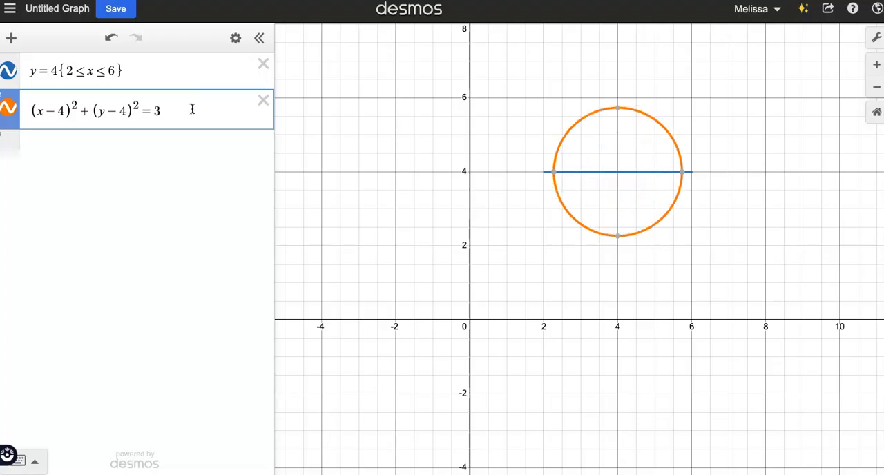
pyautogui.press('BackSpace')
pyautogui.write('4')
pyautogui.press('BackSpace')
pyautogui.write('1')
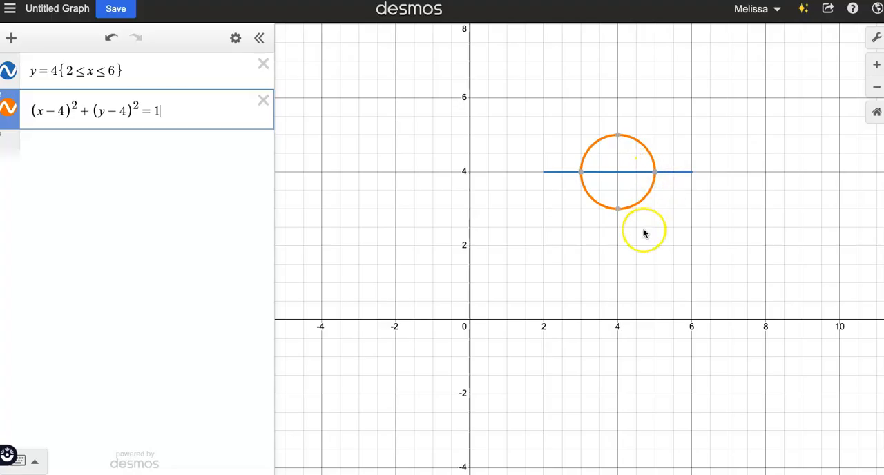
# Examine the coordinates where the circle crosses the segment and at the circle's highest point
pyautogui.moveTo(581, 180)
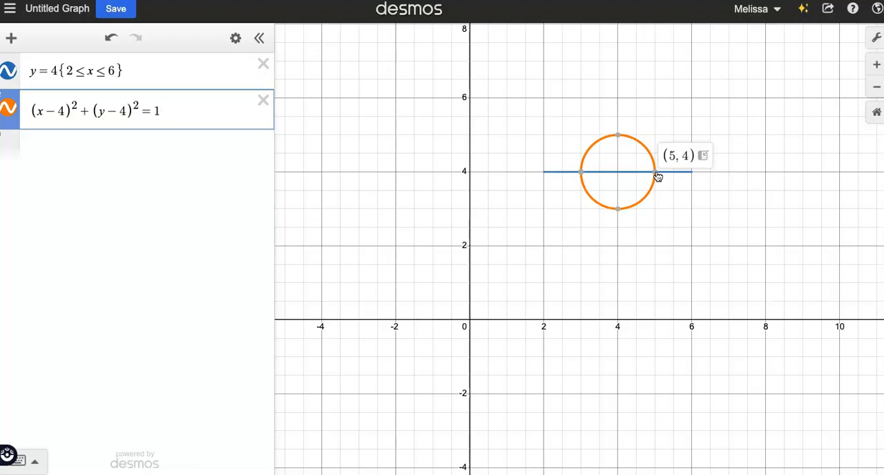
pyautogui.click(583, 175)
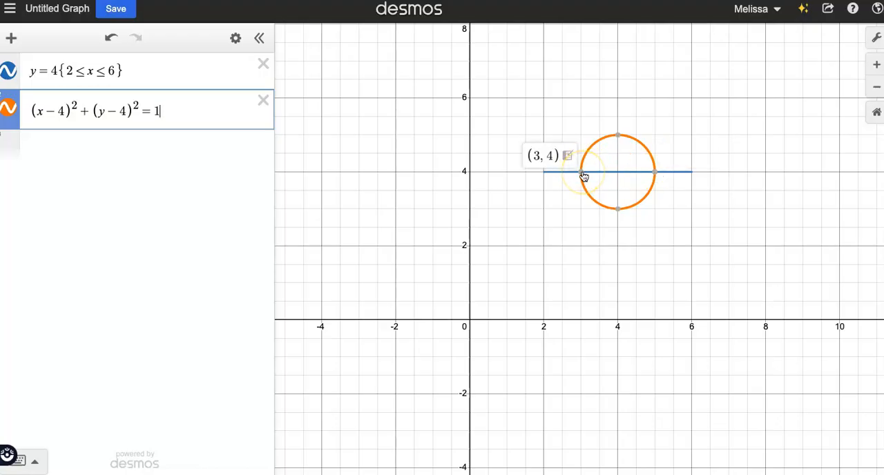
pyautogui.click(617, 138)
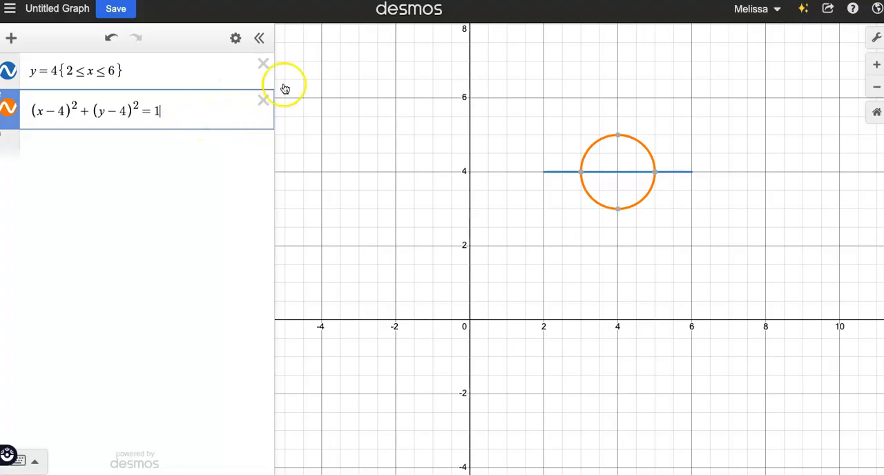
pyautogui.click(580, 172)
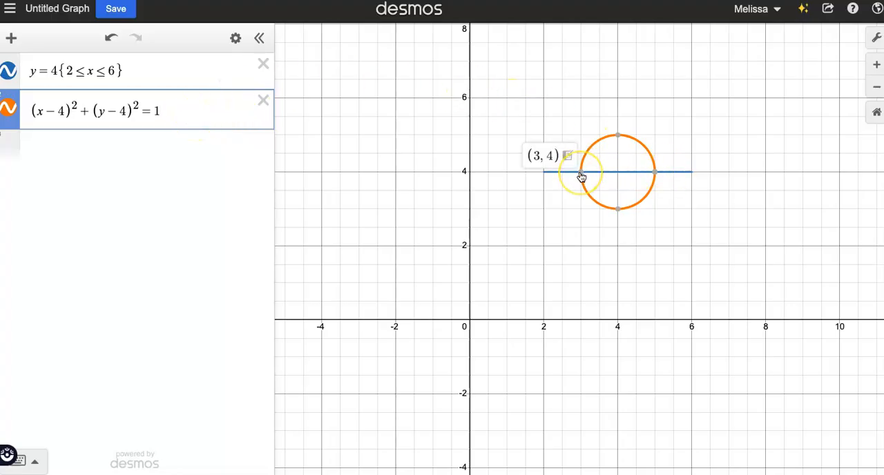
pyautogui.click(654, 172)
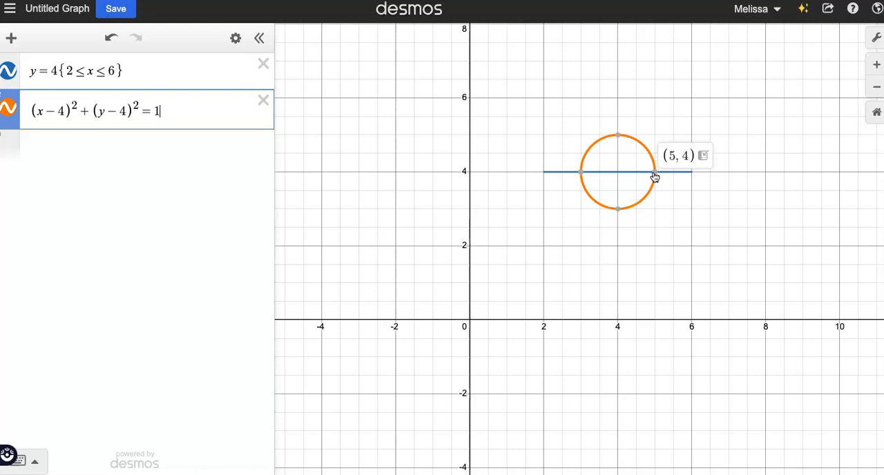
pyautogui.click(619, 136)
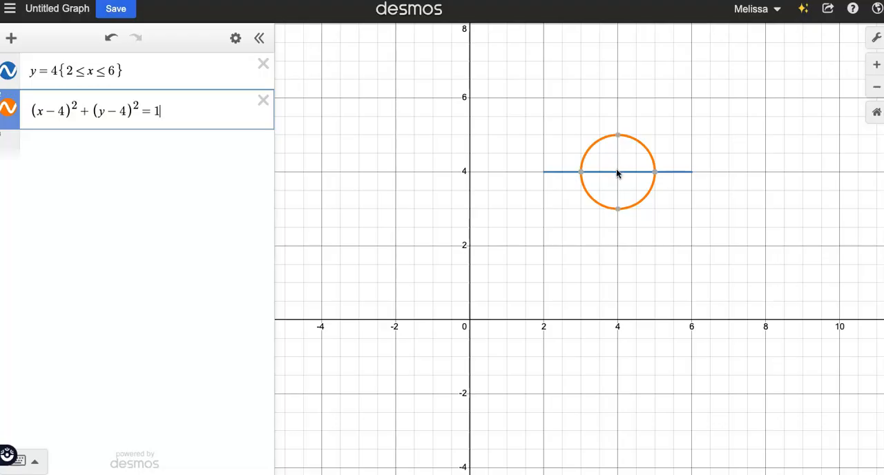
pyautogui.moveTo(617, 154); pyautogui.dragTo(620, 145)
# Restrict the circle to its upper half by adding the range {4≤y≤5}
pyautogui.write('{4')
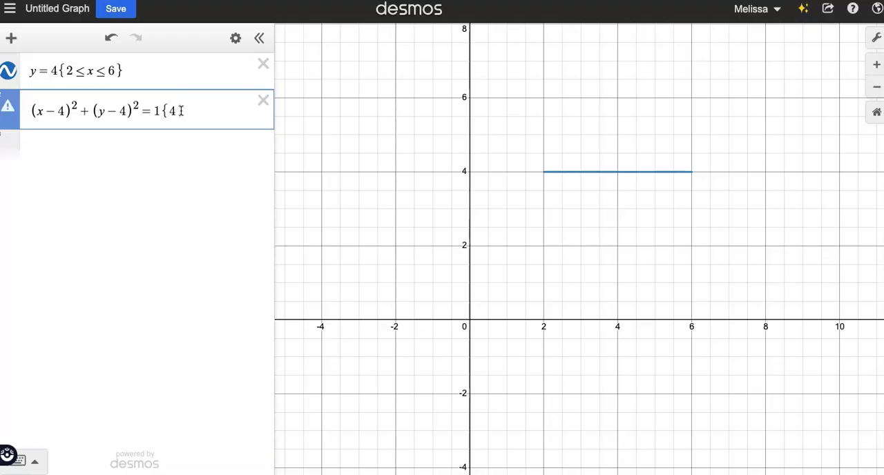
pyautogui.write('<=')
pyautogui.write('y')
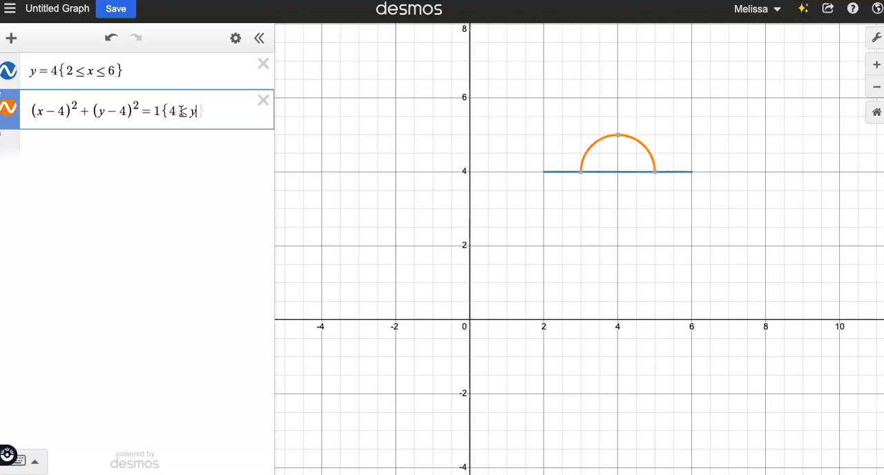
pyautogui.write('<=5')
pyautogui.write('}')
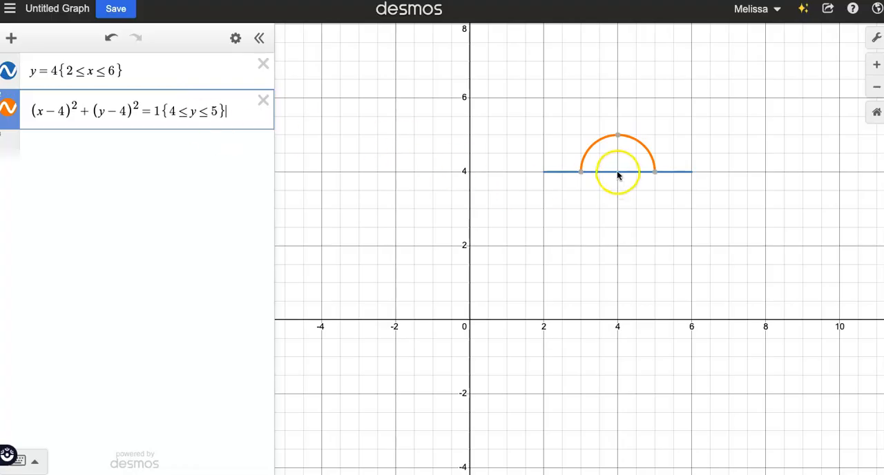
# Shade the semicircle's interior by replacing the equals sign in its equation with ≤
pyautogui.click(619, 138)
pyautogui.click(151, 111)
pyautogui.press('BackSpace')
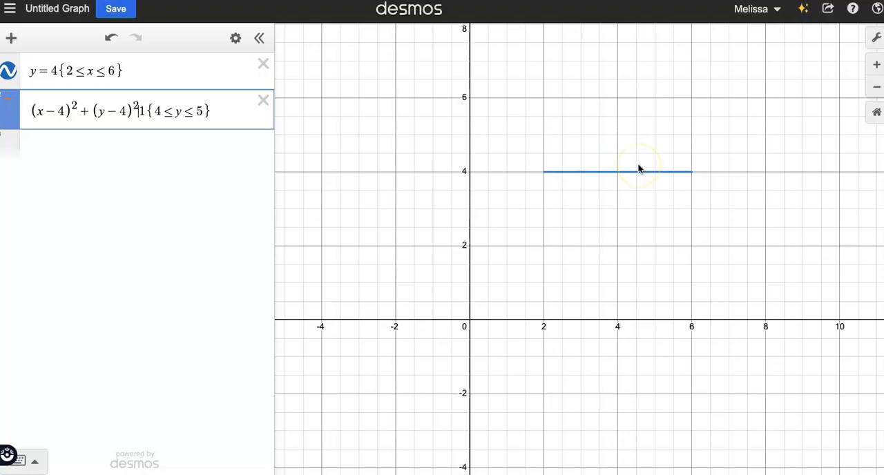
pyautogui.write('<')
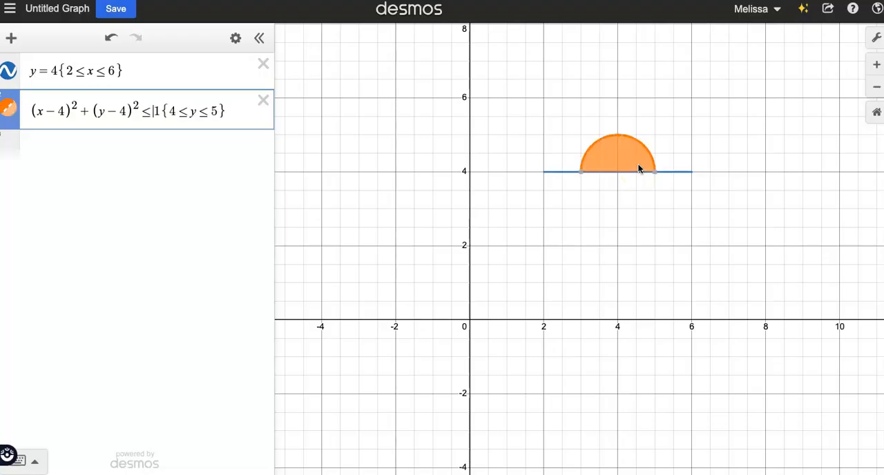
# Try the strict sign < in the semicircle's inequality and restore ≤
pyautogui.press('BackSpace')
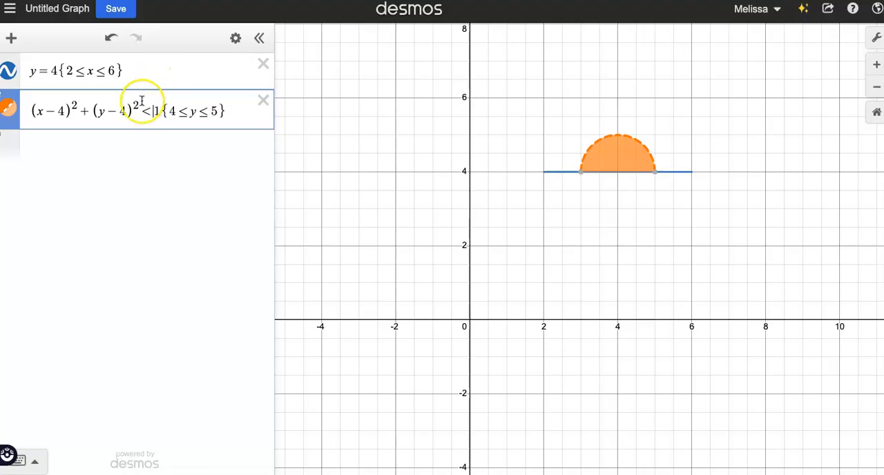
pyautogui.write('=')
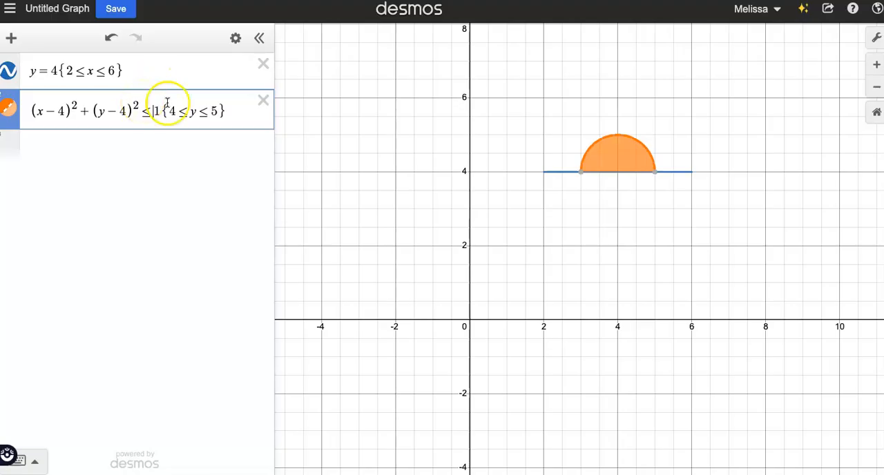
pyautogui.click(579, 229)
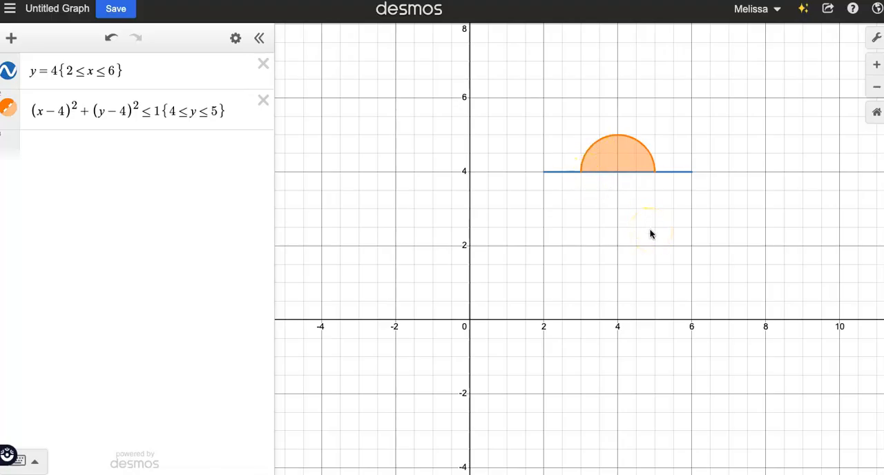
# Add the square-root equation y=√(x−1)+6 as a new expression
pyautogui.click(85, 148)
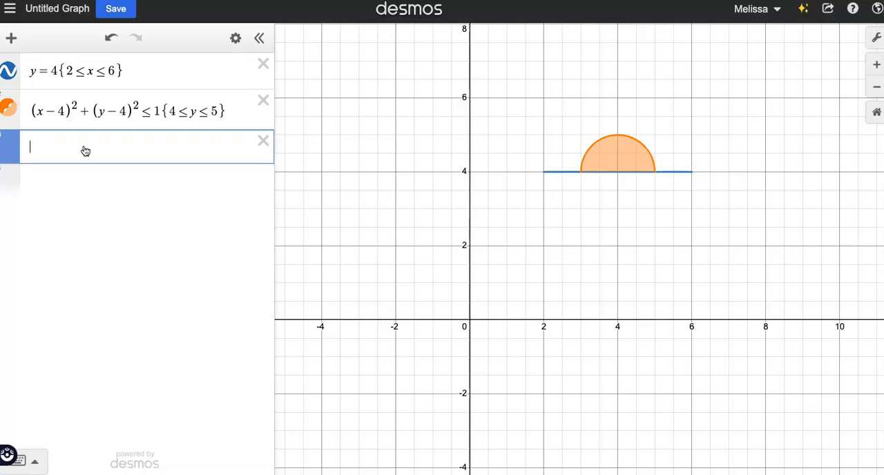
pyautogui.write('y=sqrtx')
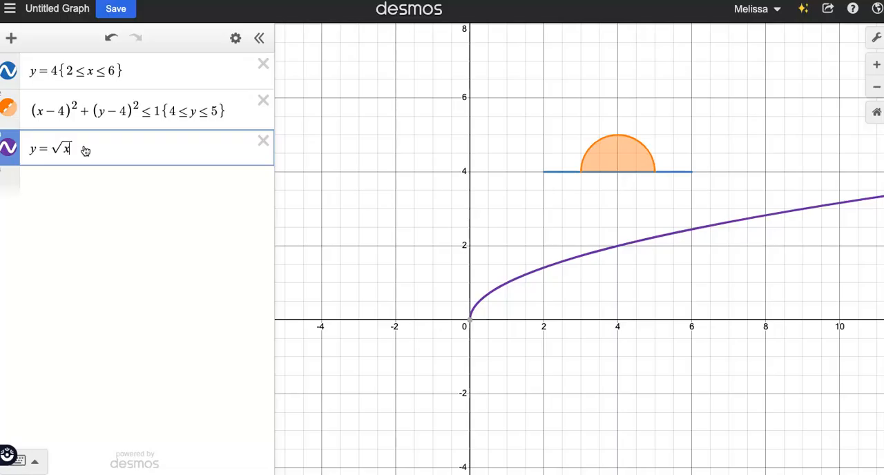
pyautogui.write('-1')
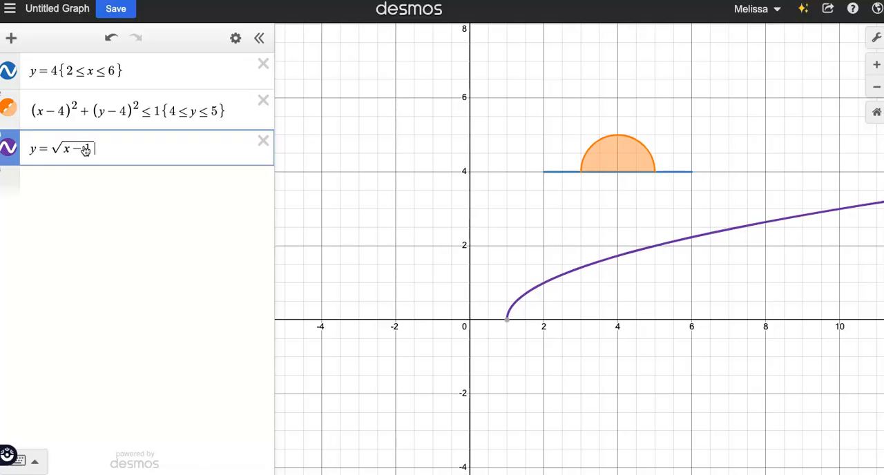
pyautogui.press('Right')
pyautogui.write('+6')
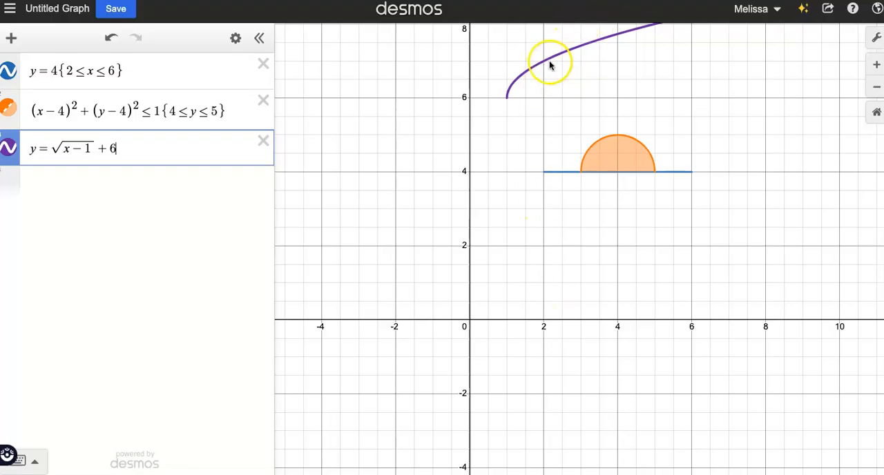
# Restrict the square-root curve to the range {1≤x≤2}
pyautogui.click(506, 99)
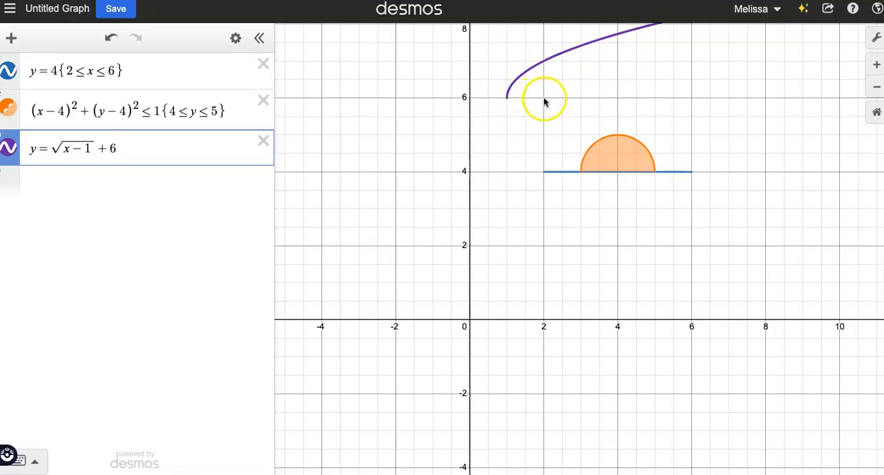
pyautogui.click(142, 148)
pyautogui.write('{')
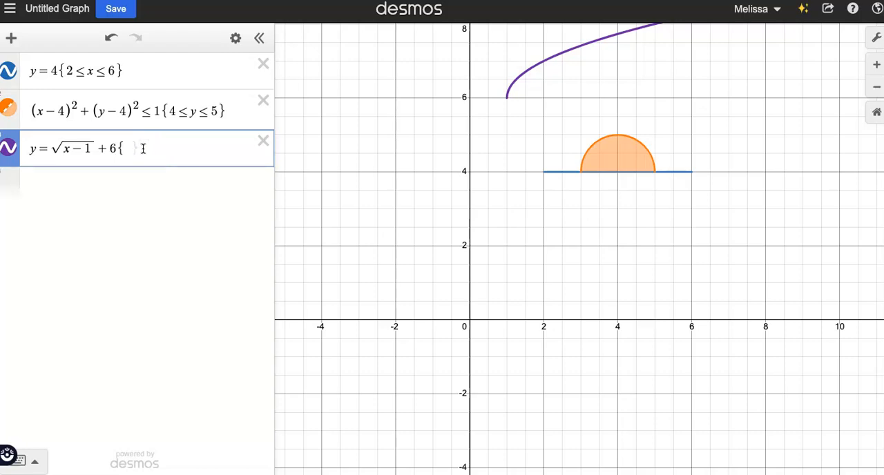
pyautogui.write('1<=x')
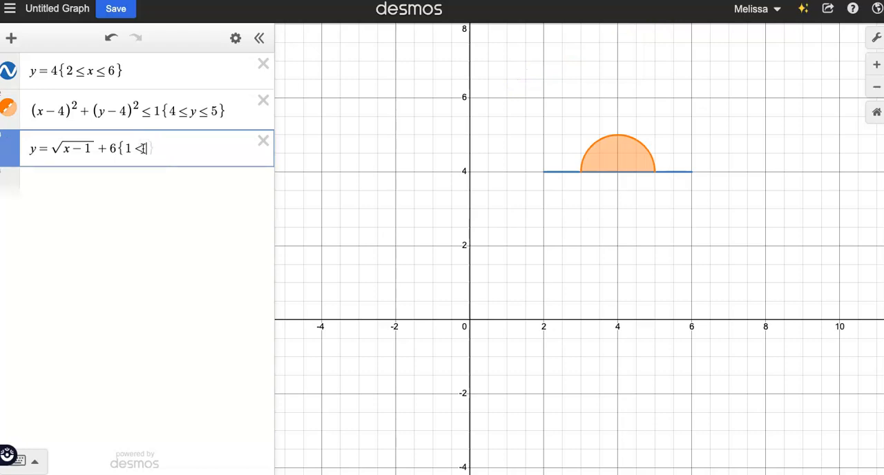
pyautogui.write('<=2')
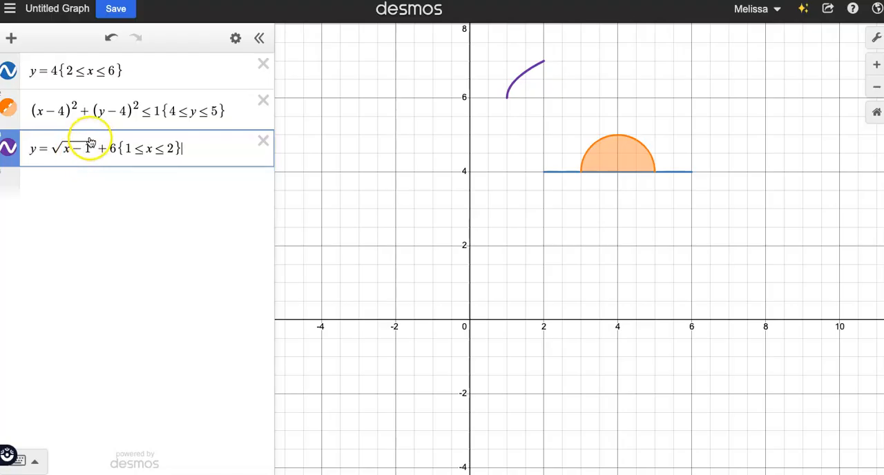
# Duplicate the square-root equation with its range {1≤x≤2} in a new expression line
pyautogui.click(51, 148)
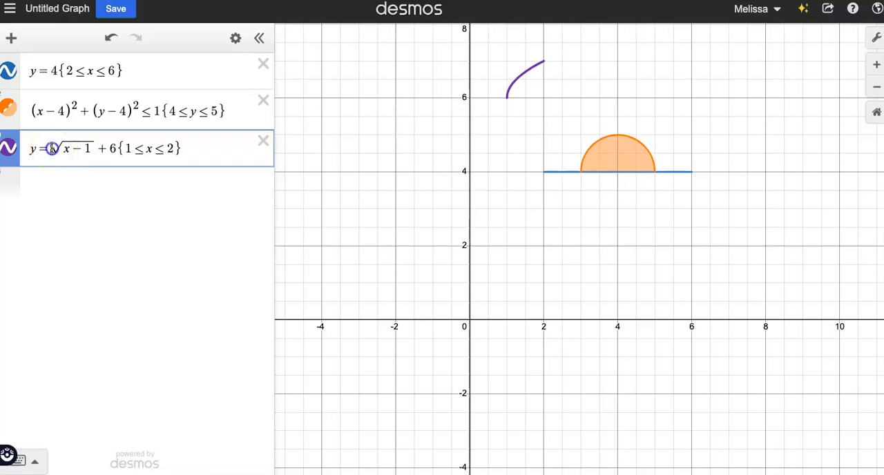
pyautogui.moveTo(207, 150); pyautogui.dragTo(11, 153)
pyautogui.hotkey('ctrl', 'c')
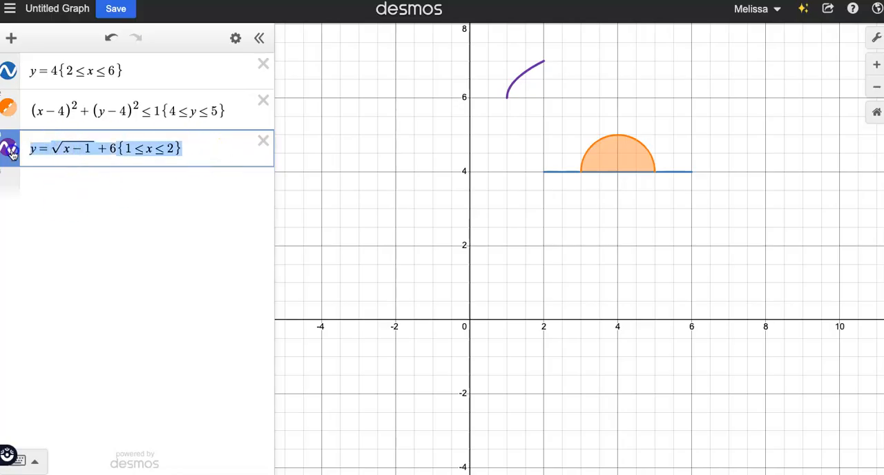
pyautogui.click(89, 185)
pyautogui.hotkey('ctrl', 'v')
pyautogui.click(192, 186)
pyautogui.press('BackSpace')
pyautogui.press('BackSpace')
pyautogui.press('BackSpace')
pyautogui.press('BackSpace')
pyautogui.press('BackSpace')
pyautogui.press('BackSpace')
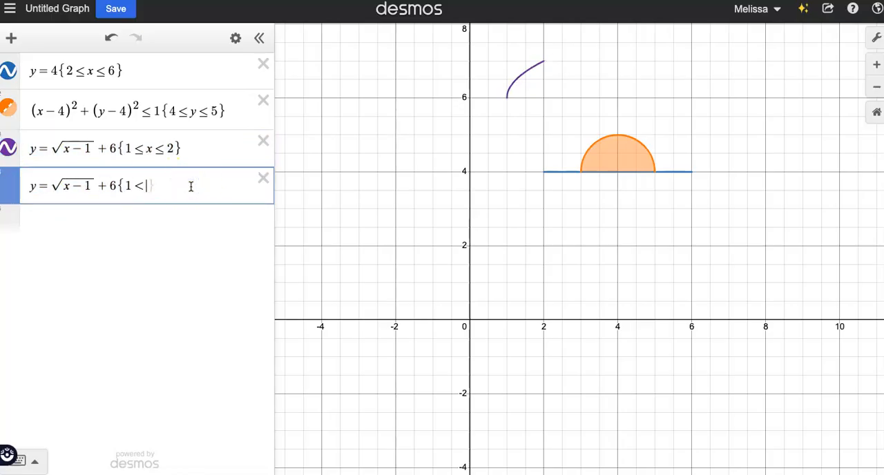
pyautogui.write('=x<=')
pyautogui.write('2')
pyautogui.click(182, 184)
# Try flipping the copied curve vertically with a minus sign in front of its root
pyautogui.click(54, 185)
pyautogui.click(86, 310)
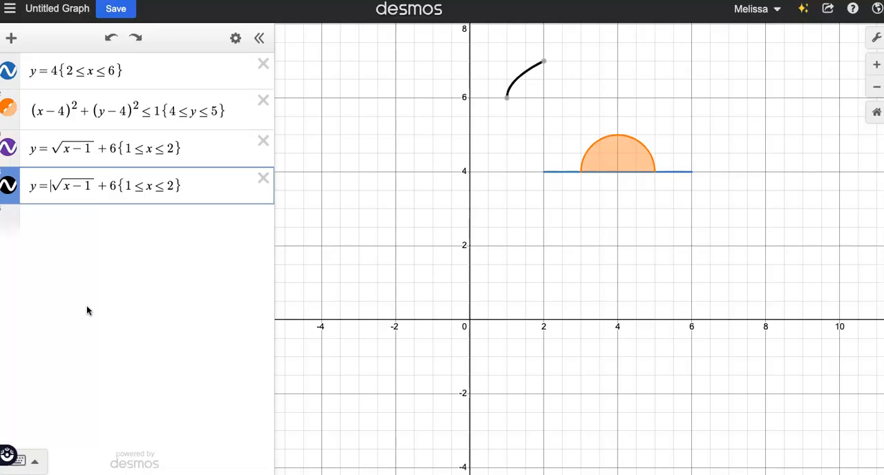
pyautogui.write('-')
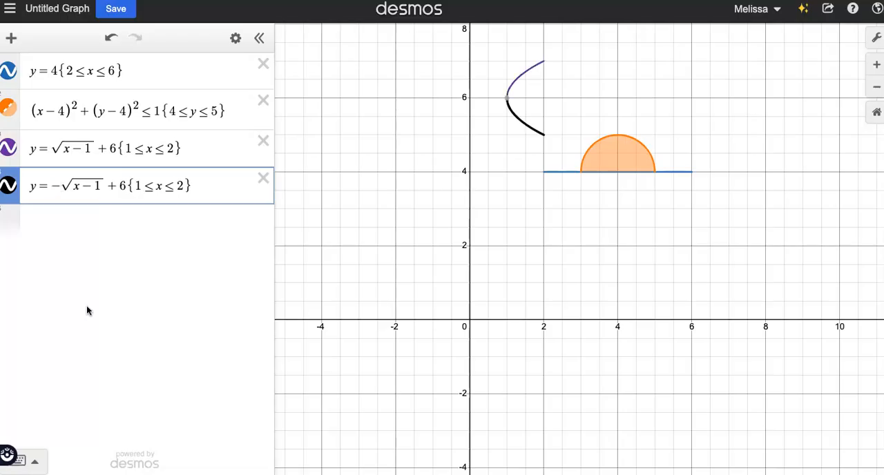
pyautogui.press('BackSpace')
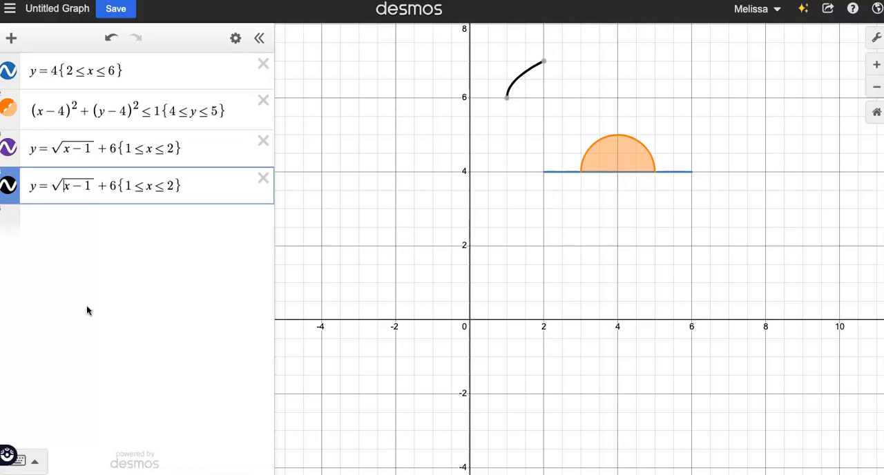
# Mirror the copied curve horizontally by changing its root to √(−(x−1)), and remove its range restriction
pyautogui.write('-')
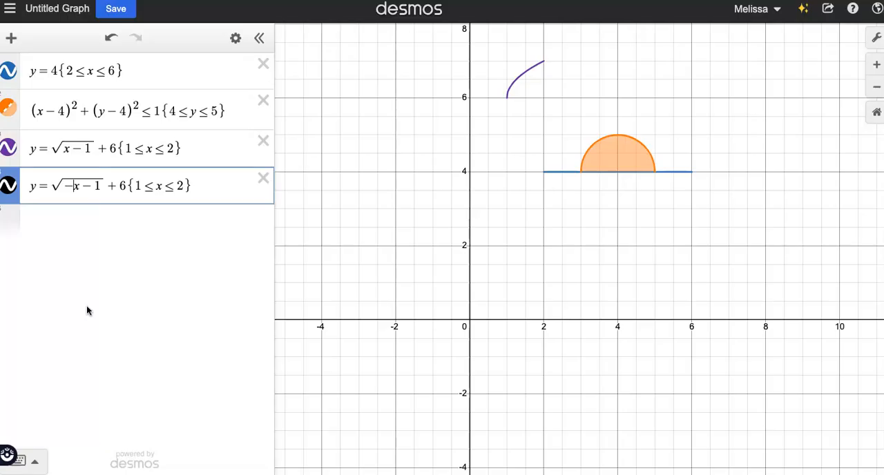
pyautogui.click(196, 185)
pyautogui.press('BackSpace')
pyautogui.press('BackSpace')
pyautogui.press('BackSpace')
pyautogui.press('BackSpace')
pyautogui.press('BackSpace')
pyautogui.press('BackSpace')
pyautogui.press('BackSpace')
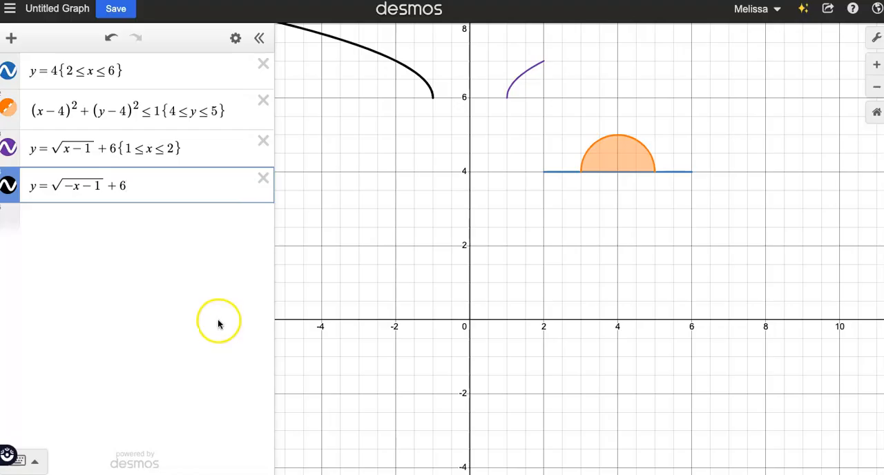
pyautogui.click(75, 186)
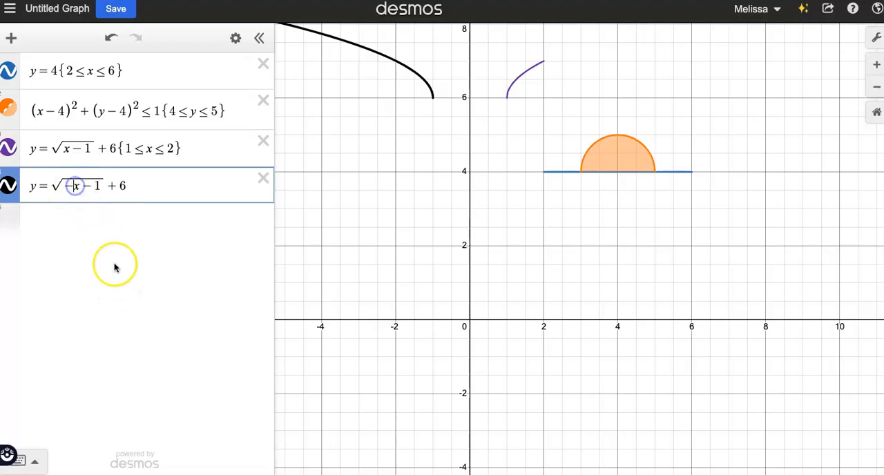
pyautogui.write('(')
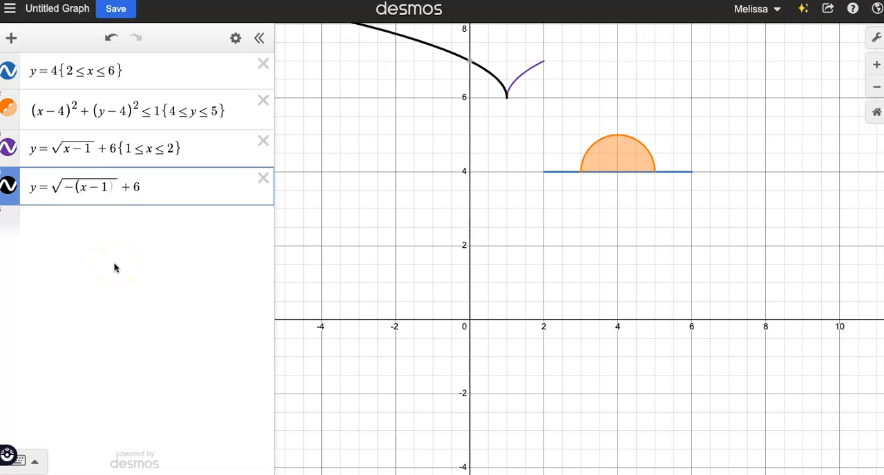
pyautogui.write(')')
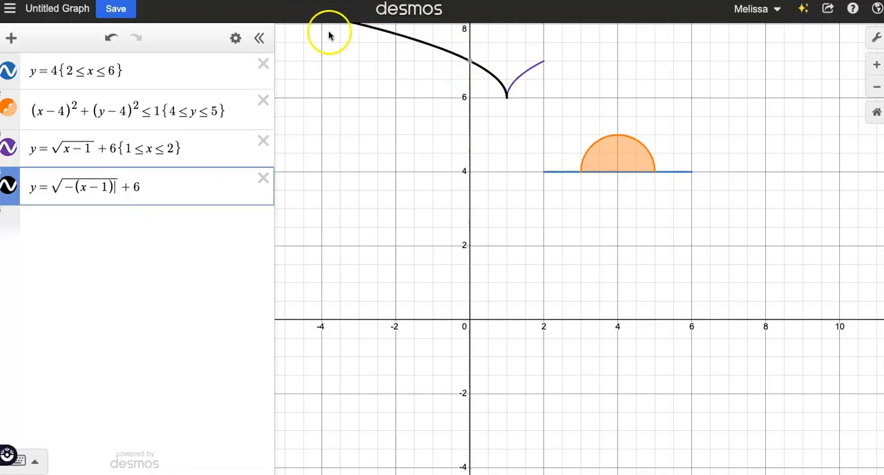
# Restrict the mirrored square-root curve to the range {0≤x≤1}
pyautogui.moveTo(472, 69)
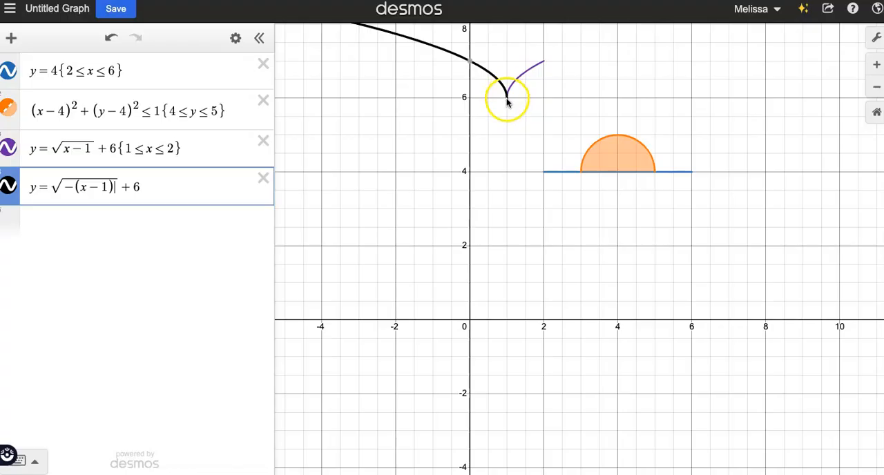
pyautogui.moveTo(508, 100)
pyautogui.click(182, 190)
pyautogui.write('{0<=x<')
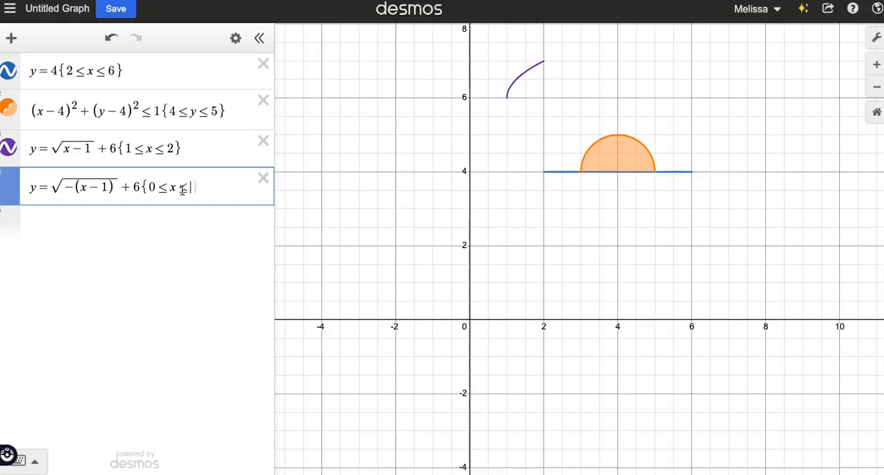
pyautogui.write('1}')
pyautogui.click(537, 124)
pyautogui.click(533, 127)
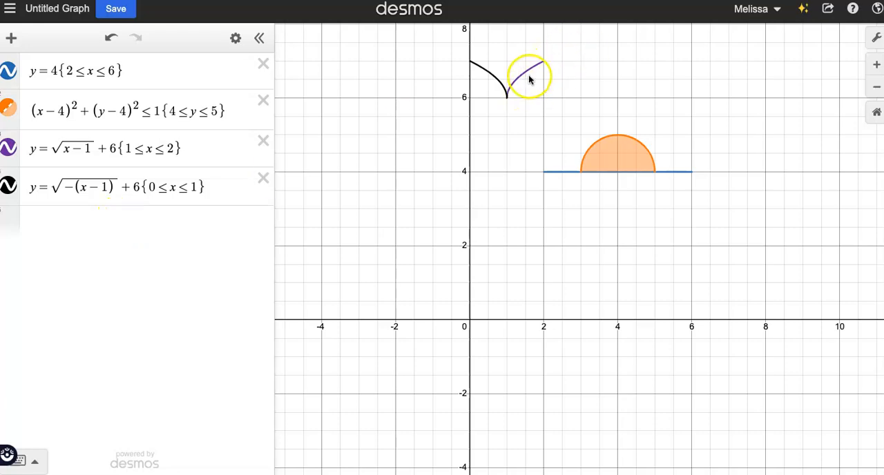
# Change the colour of the original square-root curve y=√(x−1)+6 to black
pyautogui.click(11, 147)
pyautogui.click(144, 219)
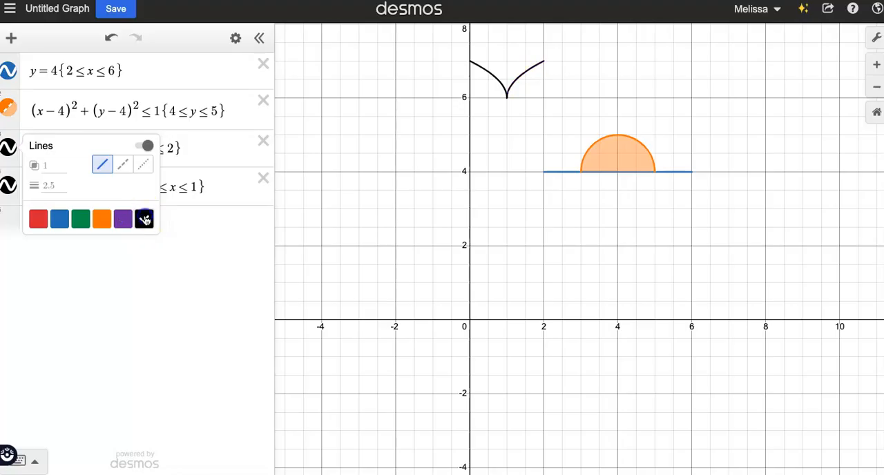
pyautogui.click(410, 224)
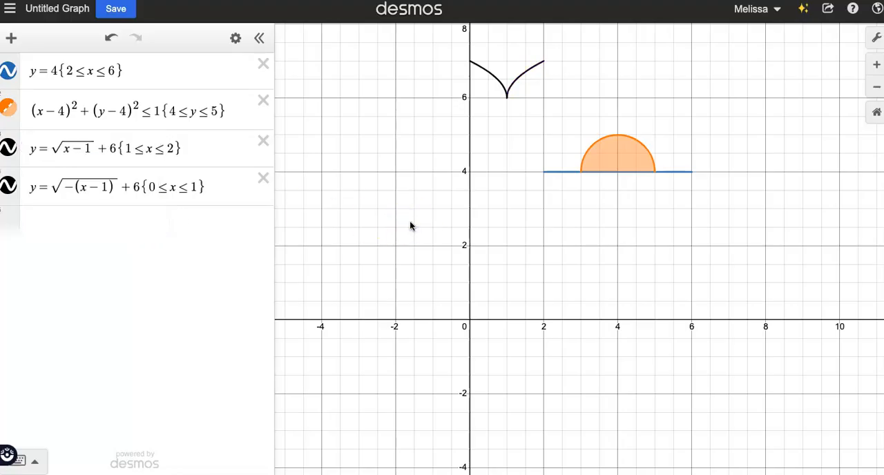